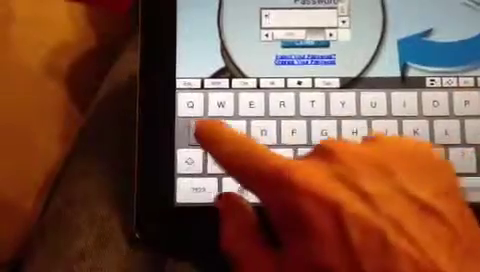
pyautogui.write('•••')
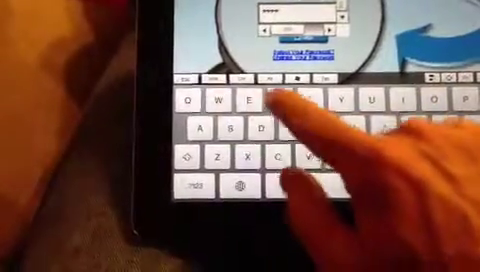
pyautogui.write('•••')
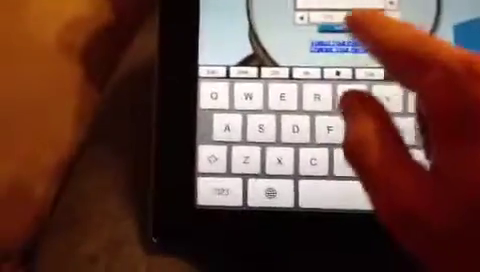